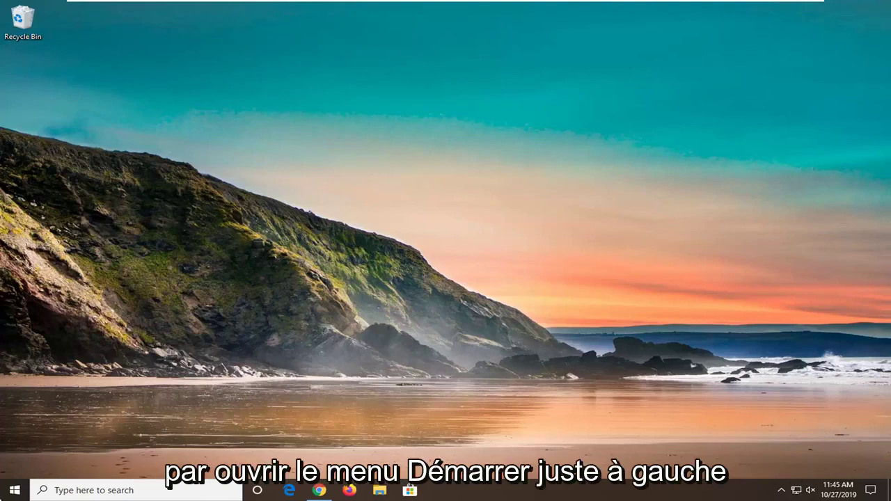
Step: Search Start for 'regedit' and run Registry Editor as administrator, approving the UAC prompt
left_click(14, 490)
mouse_move(24, 449)
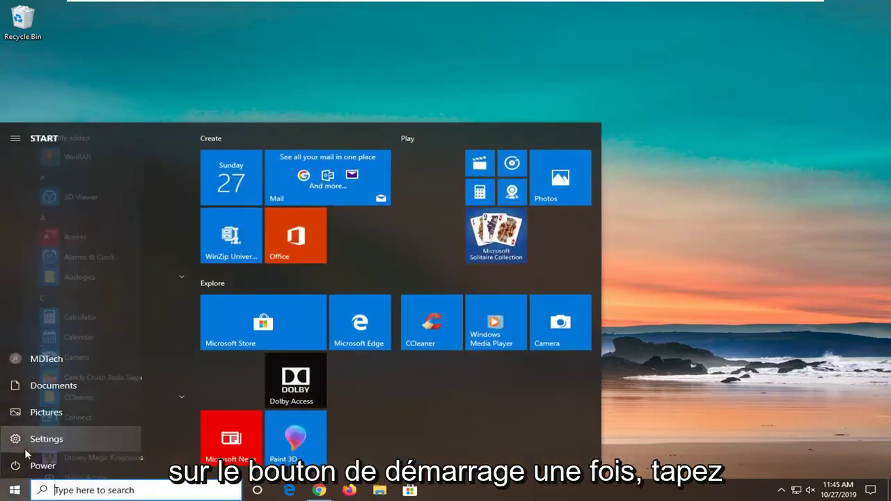
type("regedit")
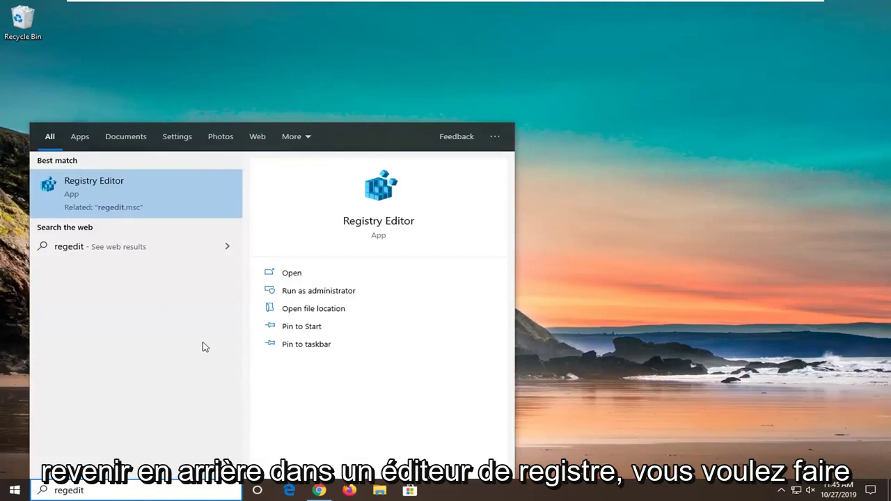
right_click(104, 189)
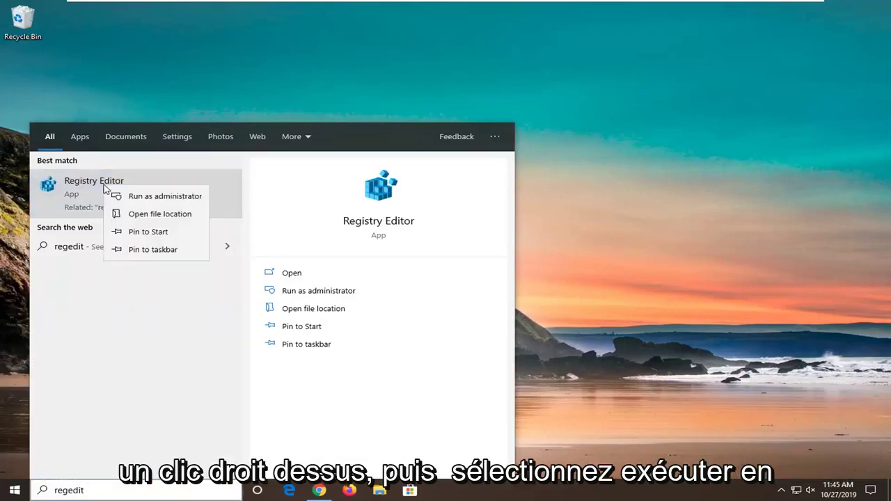
left_click(173, 197)
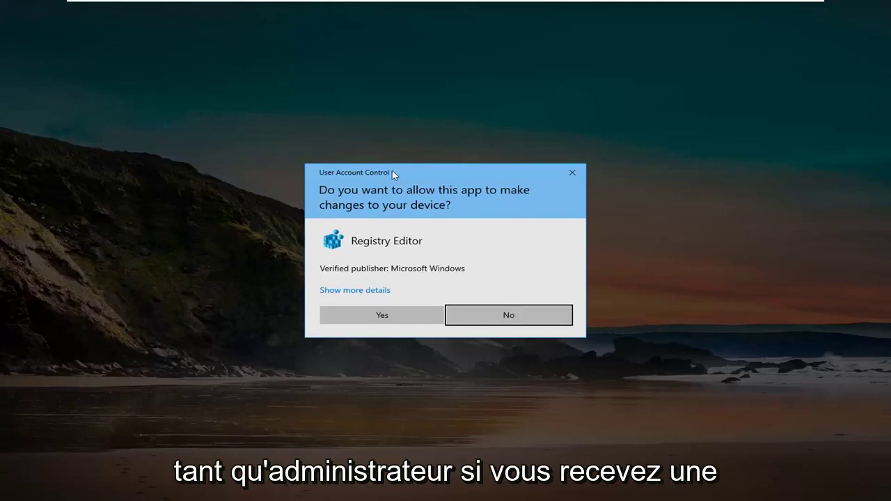
left_click(380, 317)
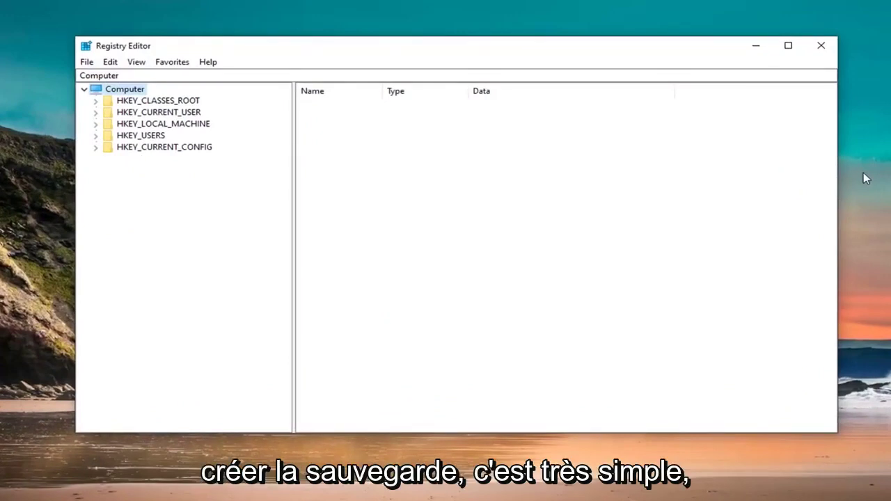
left_click(87, 62)
left_click(112, 92)
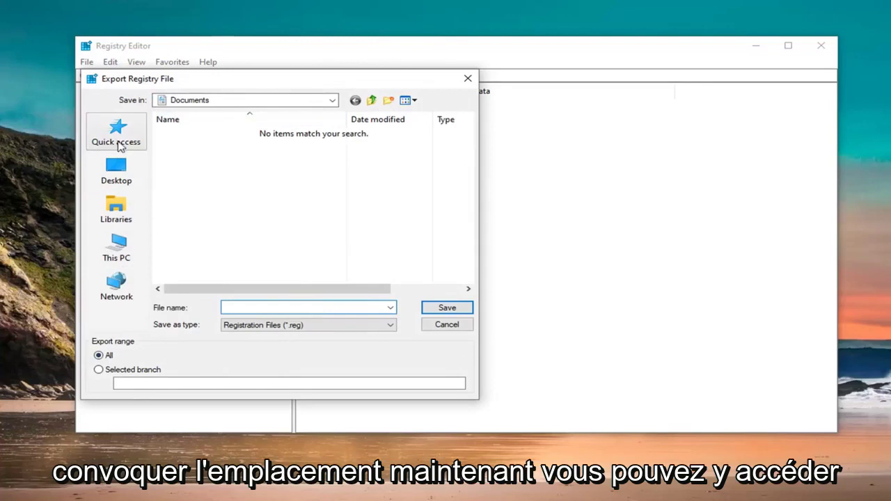
left_click(441, 327)
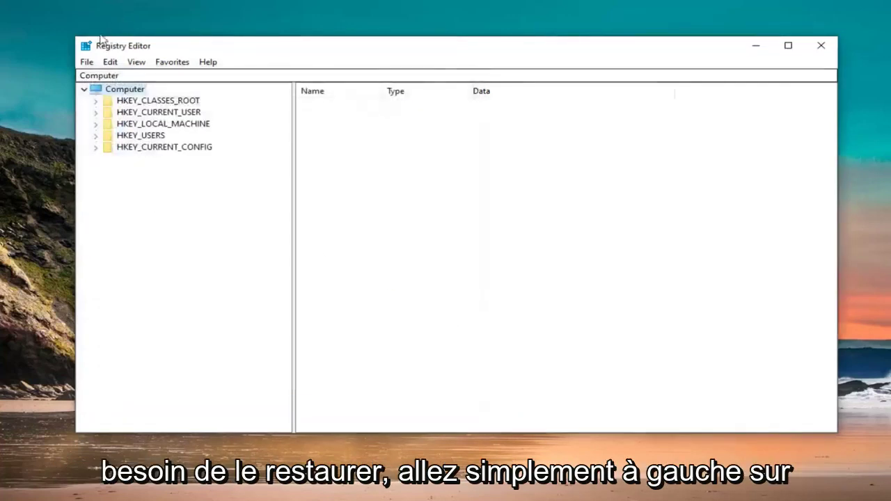
left_click(86, 63)
left_click(177, 80)
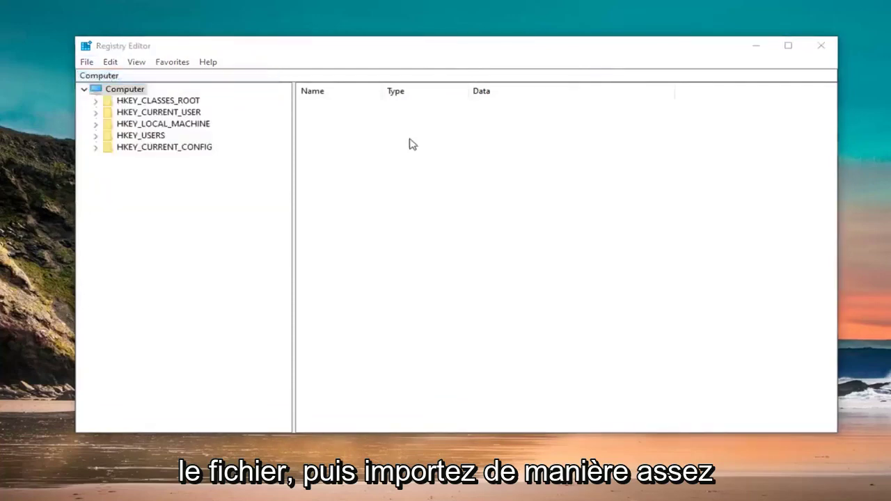
left_click(574, 81)
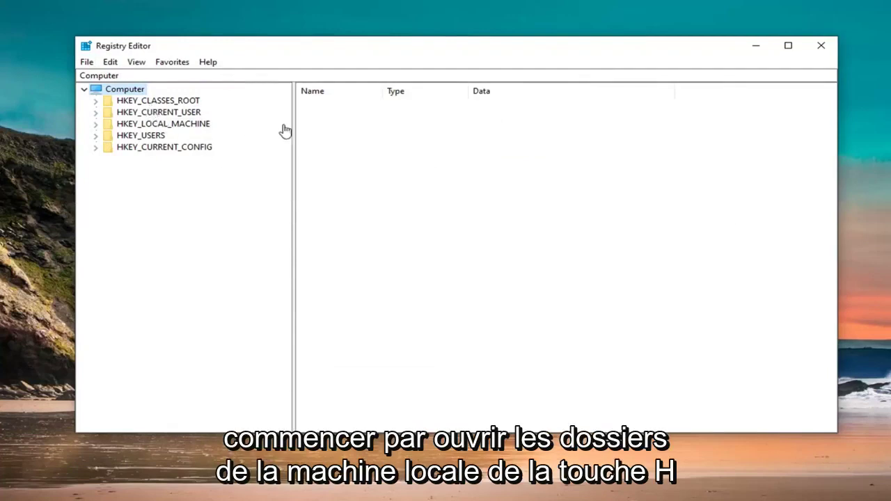
Step: Expand HKEY_LOCAL_MACHINE\SOFTWARE\Policies in the registry key tree
left_click(162, 126)
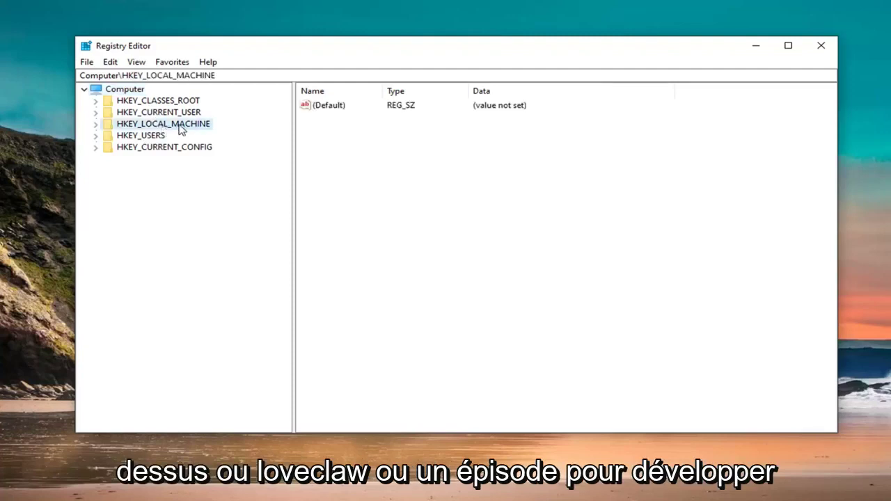
double_click(179, 125)
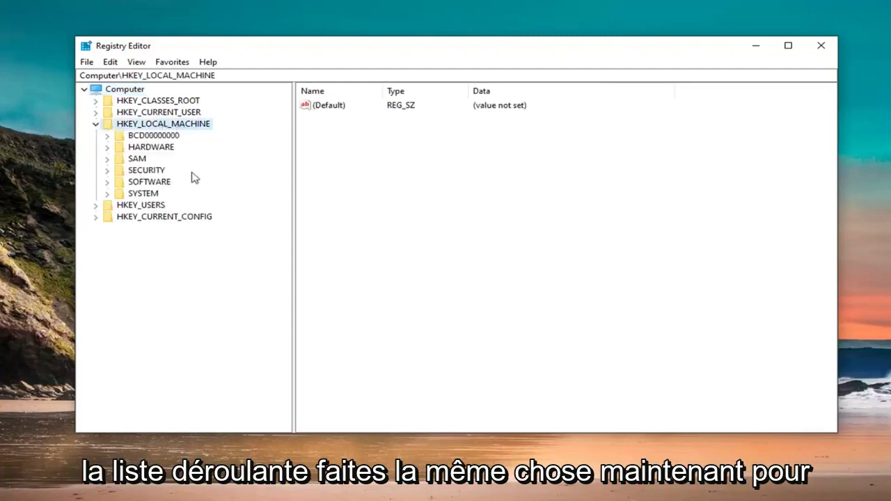
left_click(145, 182)
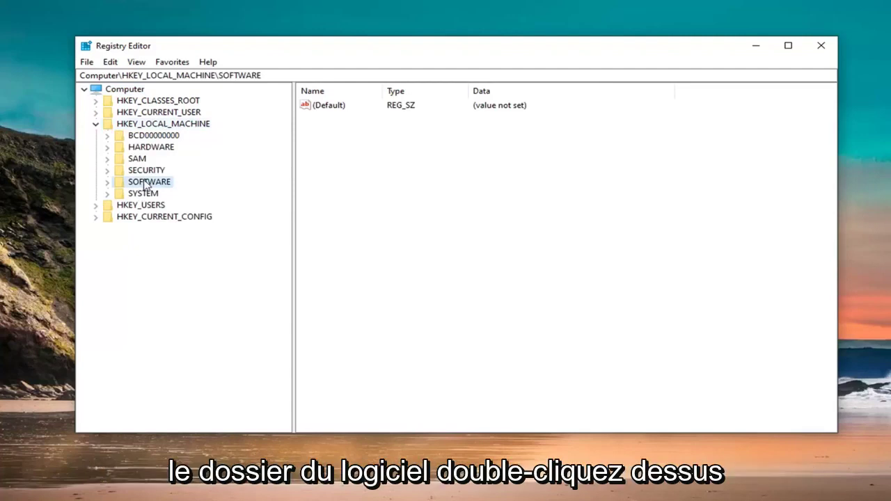
double_click(145, 182)
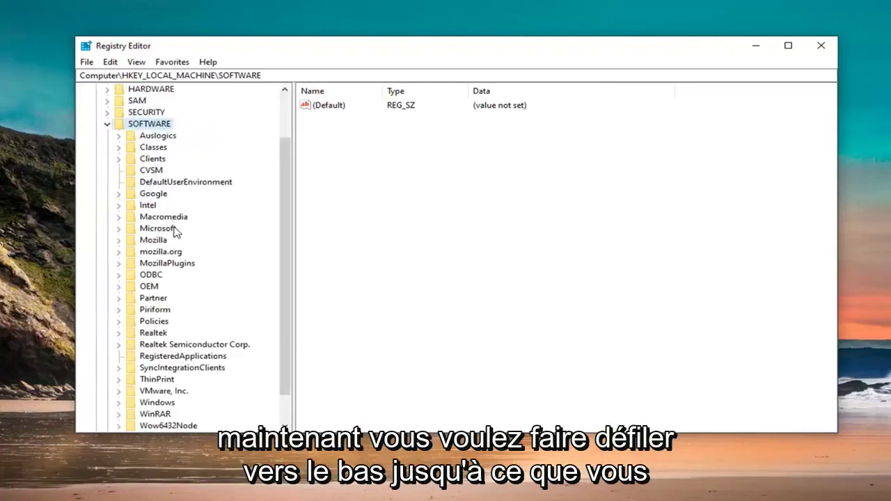
scroll(176, 232, "down", 1)
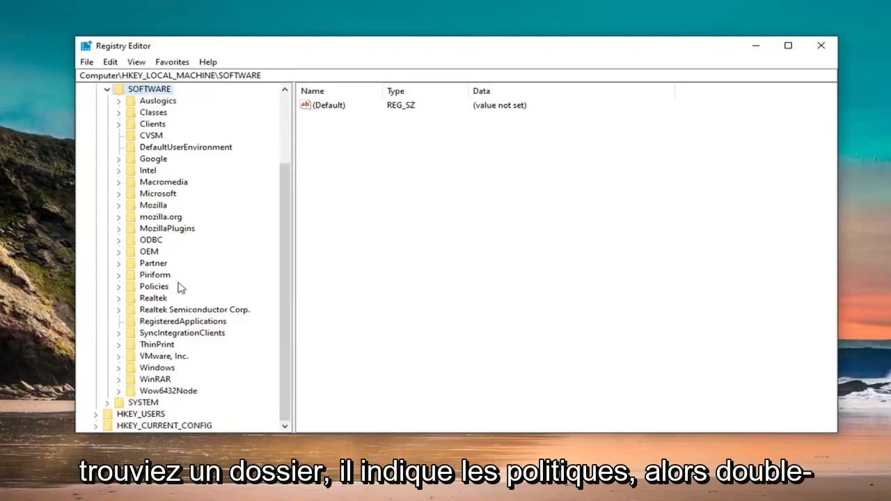
left_click(155, 286)
double_click(154, 287)
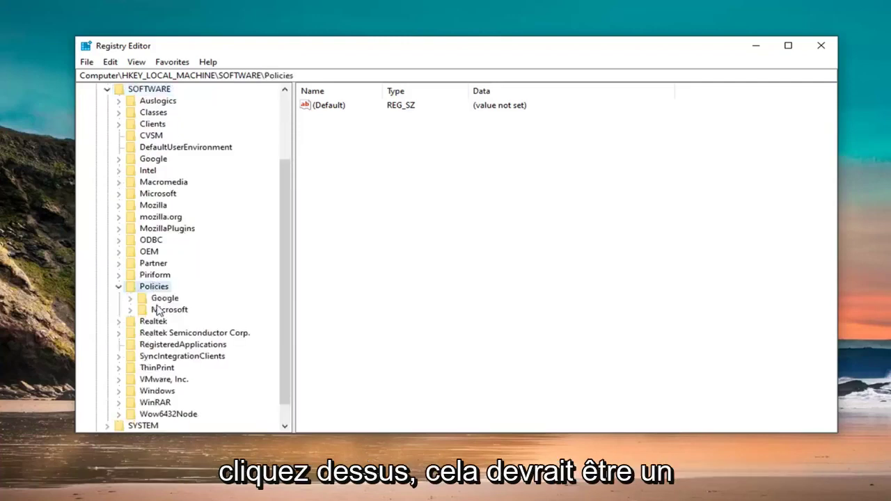
Step: Open Microsoft\Windows Defender and widen the Name column to show DisableAntiSpyware in full
left_click(159, 312)
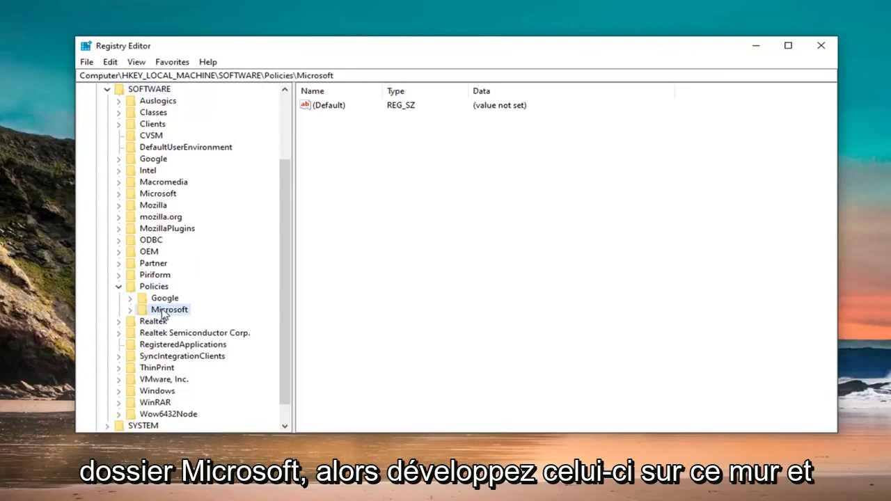
double_click(164, 312)
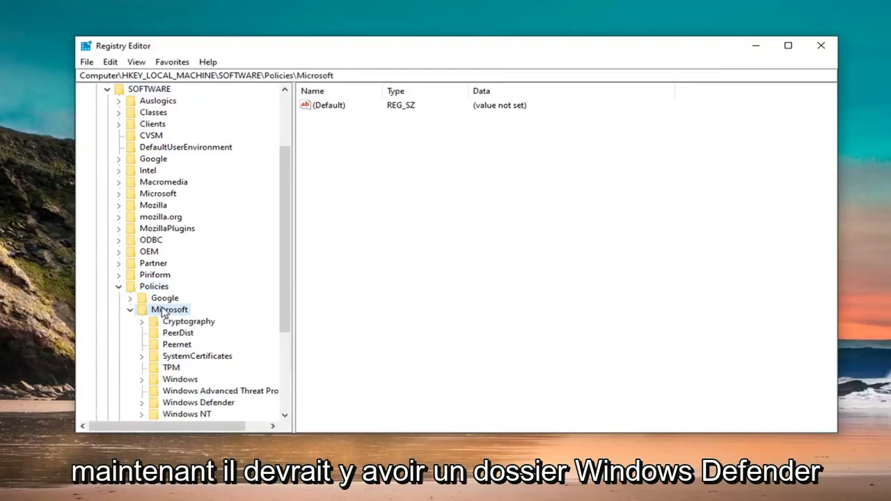
scroll(155, 344, "down", 1)
left_click(198, 369)
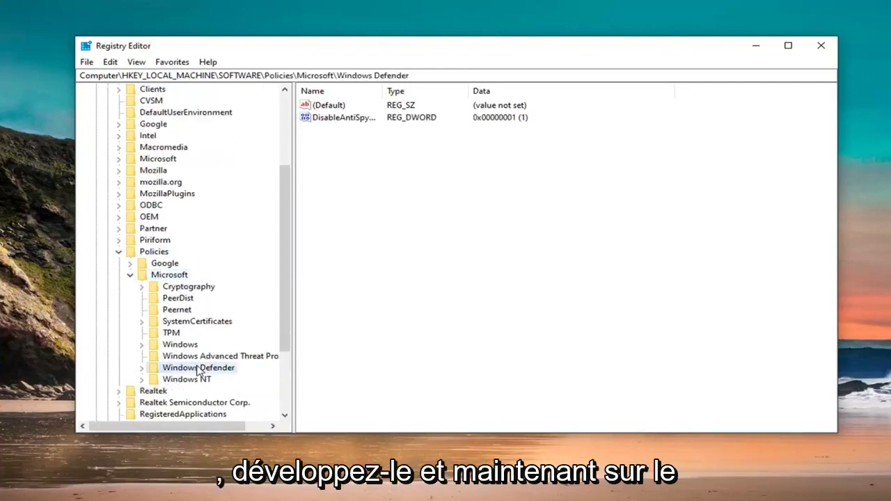
double_click(198, 369)
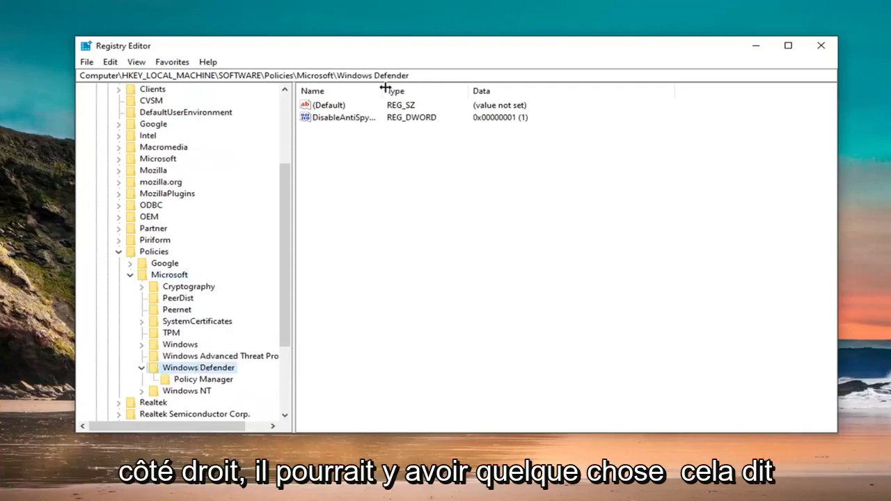
left_click_drag(384, 90, 437, 89)
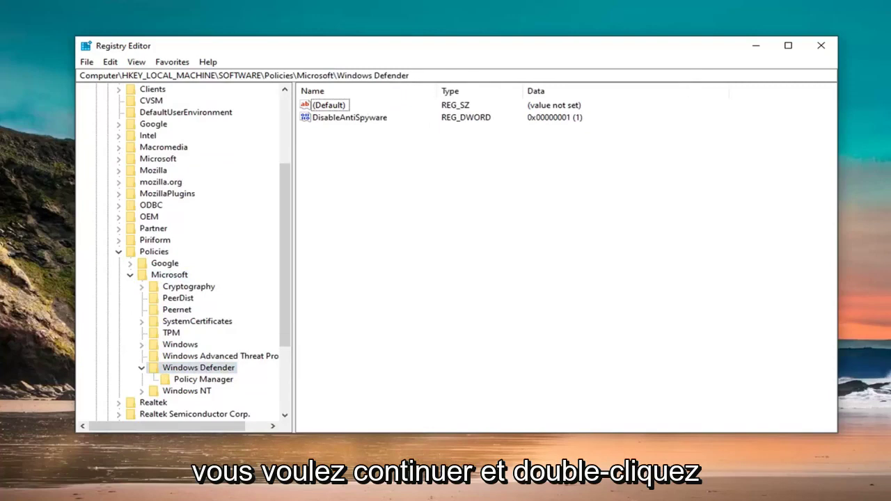
Step: Change the DisableAntiSpyware value data from 1 to 0
double_click(340, 119)
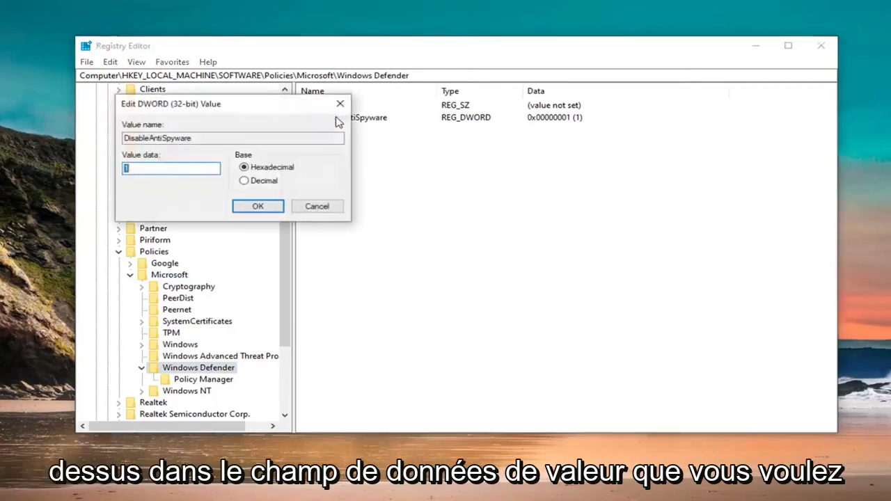
left_click_drag(238, 105, 382, 126)
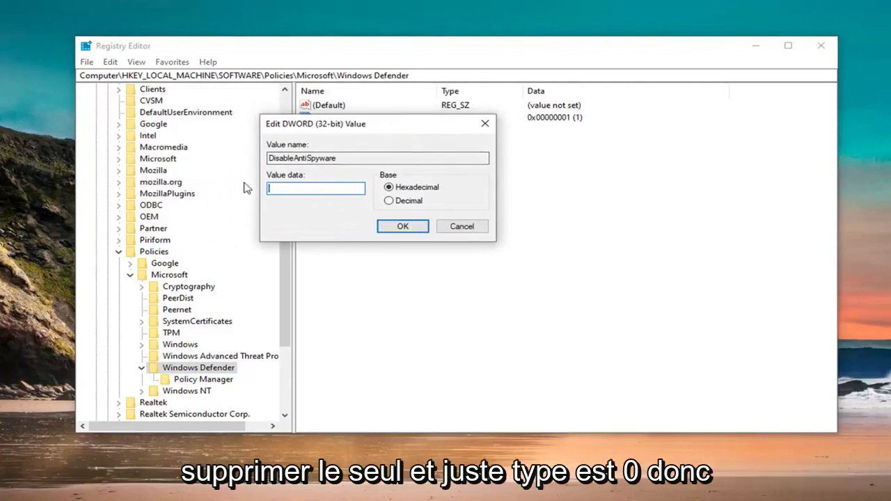
type("0")
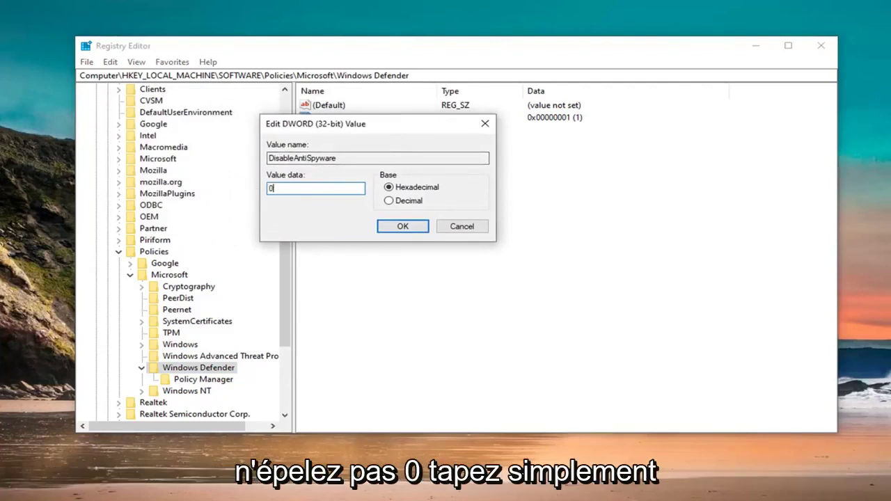
left_click(399, 230)
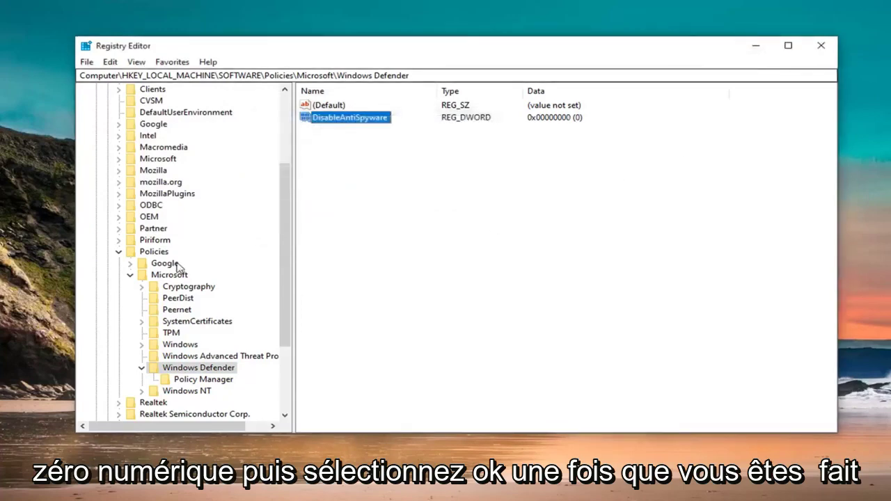
Step: Collapse the Microsoft, Policies, SOFTWARE and HKEY_LOCAL_MACHINE branches of the tree
left_click(129, 275)
left_click(119, 259)
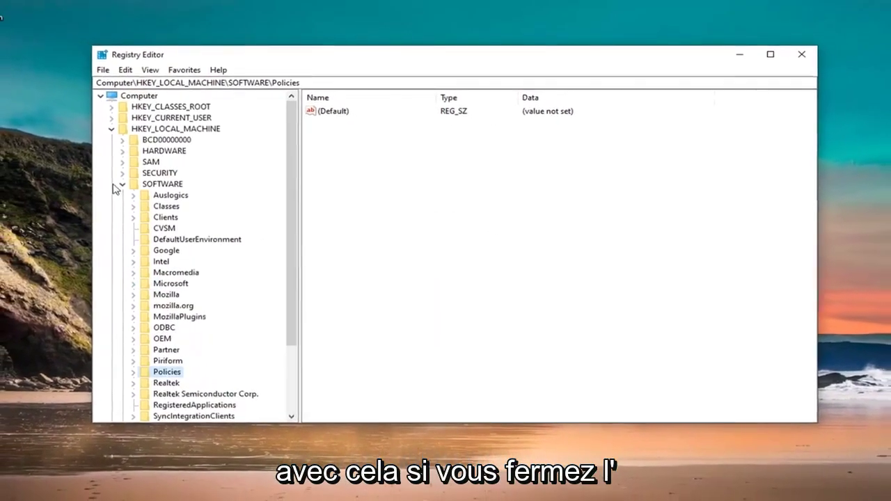
left_click(108, 178)
left_click(117, 131)
Step: Close Registry Editor and launch Windows Security from a 'windows de' Start search
left_click(794, 58)
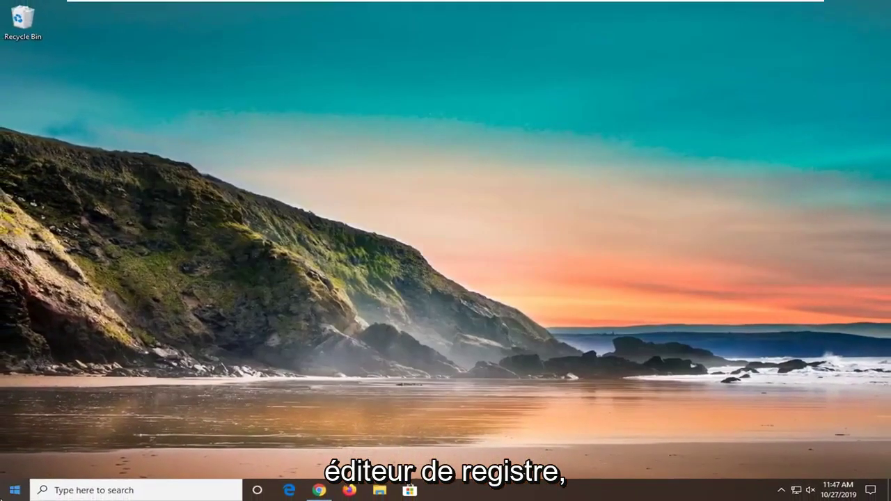
left_click(15, 490)
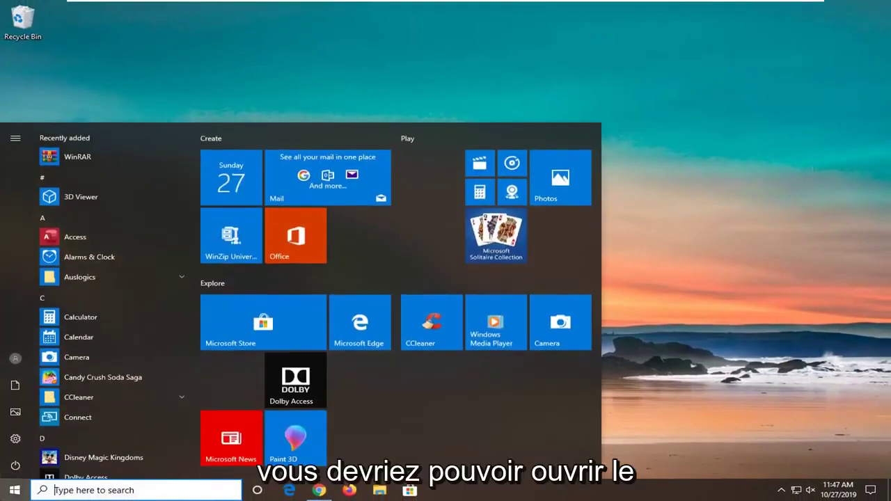
type("windows de")
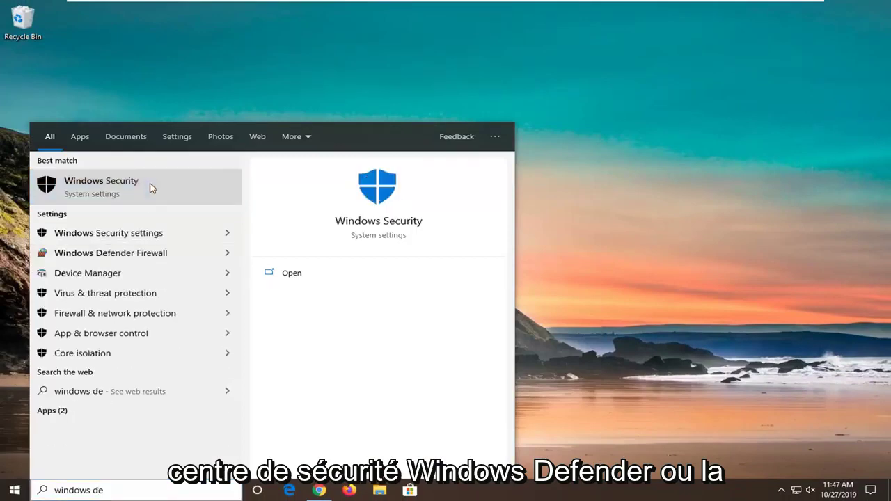
left_click(156, 193)
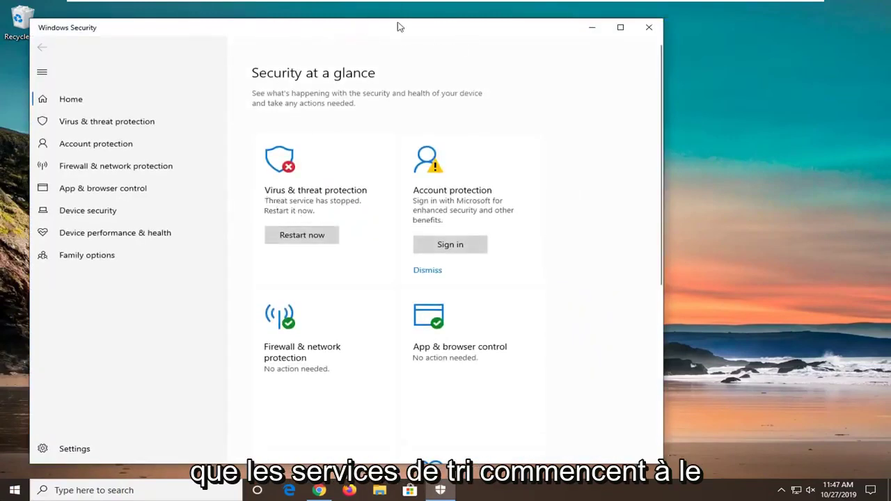
Step: Restart the stopped threat service from the overview and the Virus & threat protection page
left_click_drag(433, 35, 544, 42)
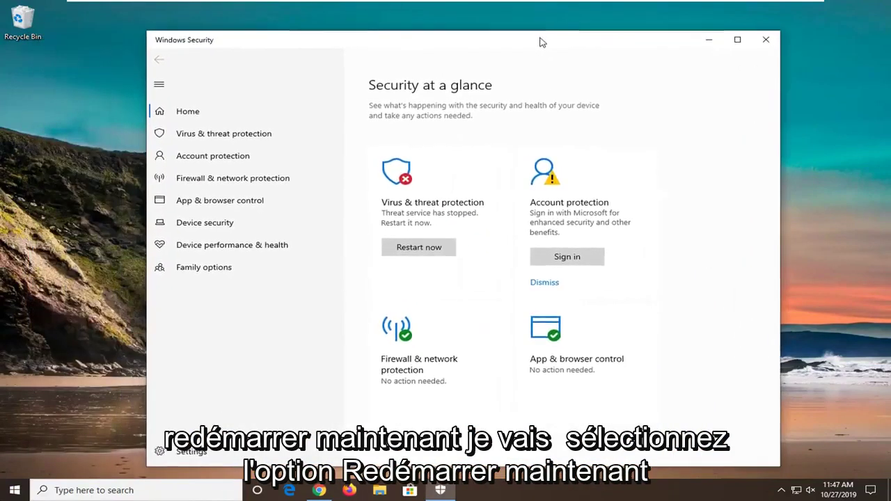
left_click(400, 245)
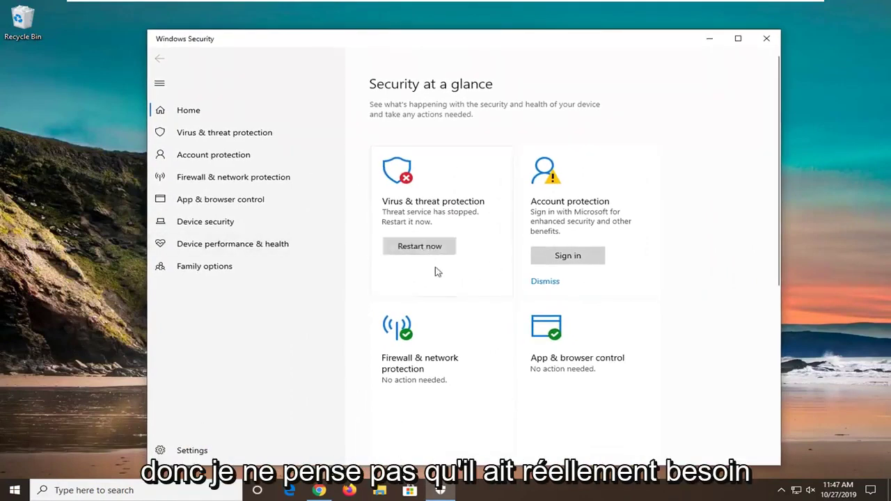
left_click(434, 185)
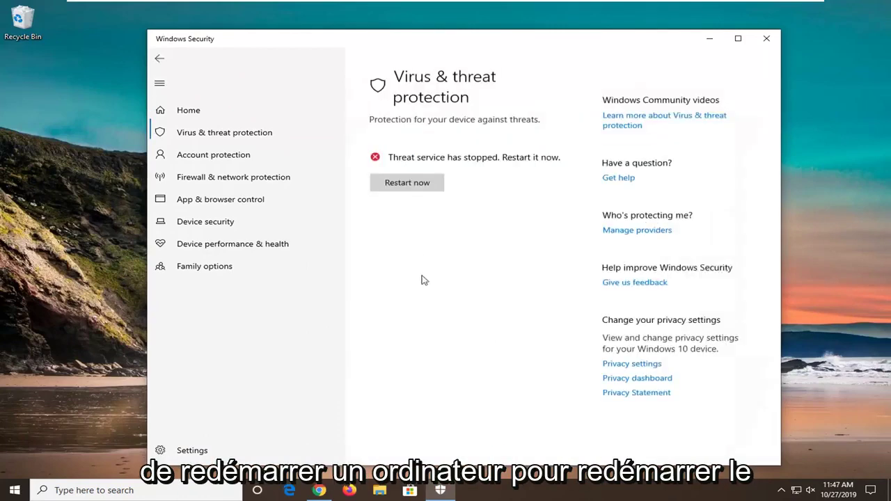
left_click(415, 178)
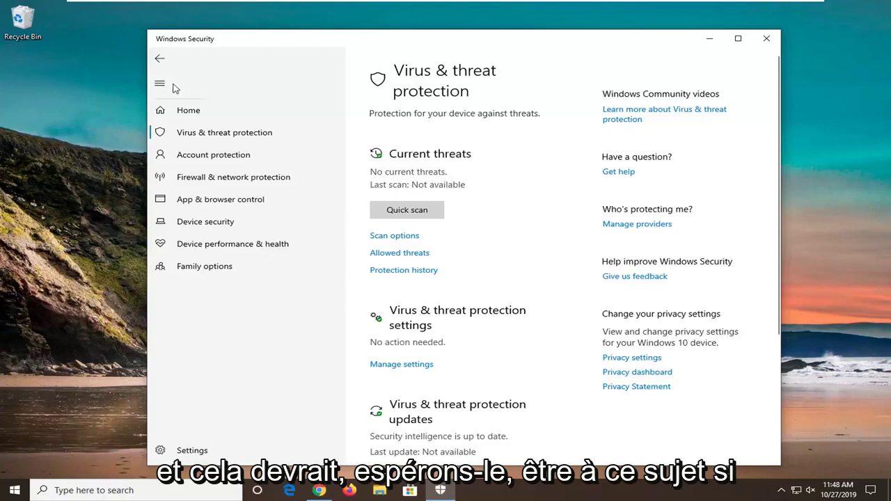
Step: Go back to Security at a glance and dismiss the OneDrive and account sign-in suggestions
left_click(160, 58)
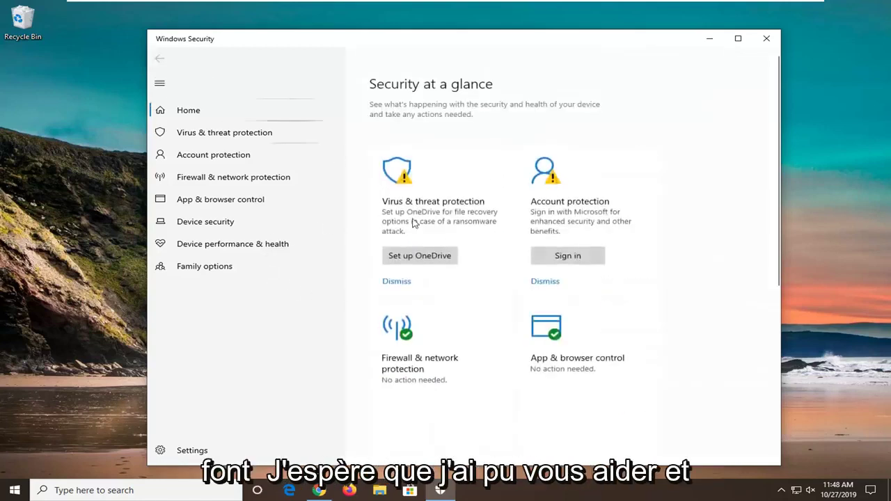
left_click(399, 284)
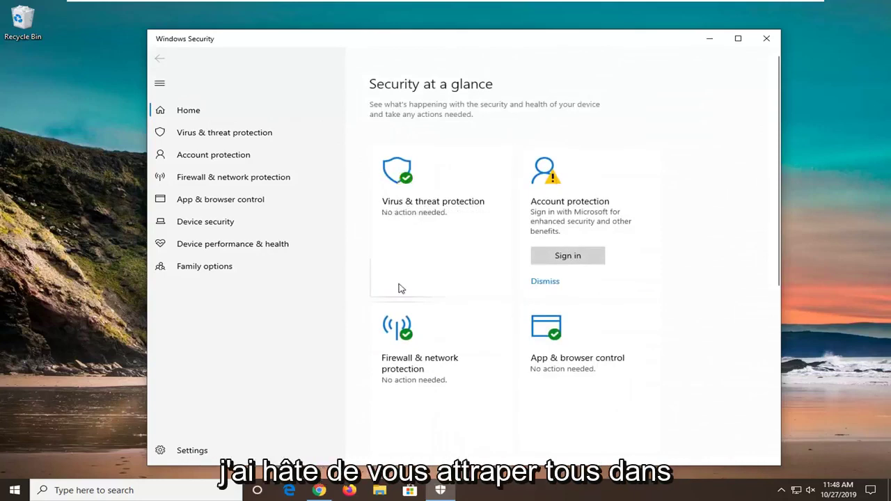
left_click(544, 282)
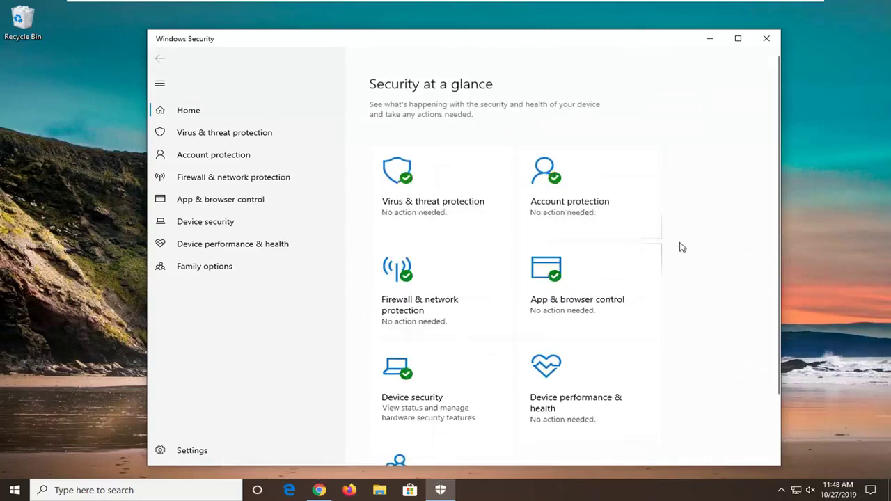